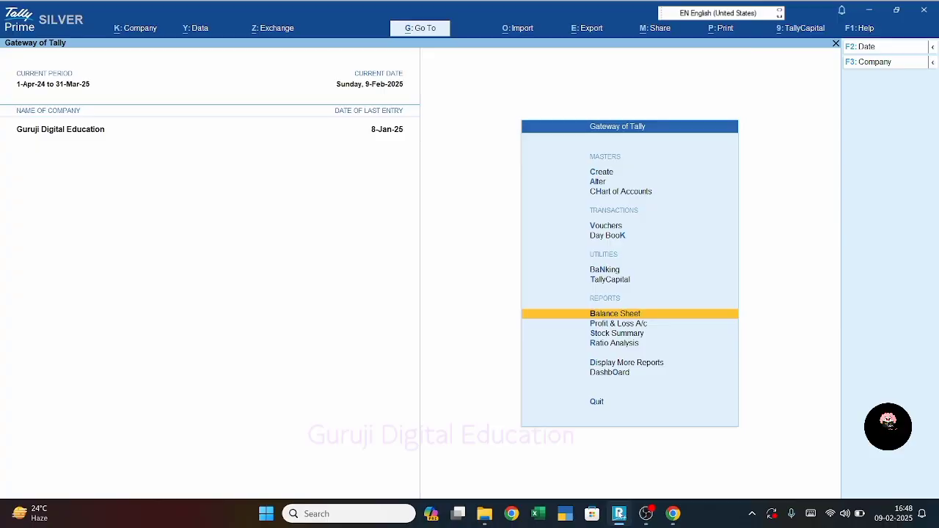
- Open the Balance Sheet in detailed form and review the Input CGST, IGST and SGST balances under Current Assets
{"action": "key", "text": "Return"}
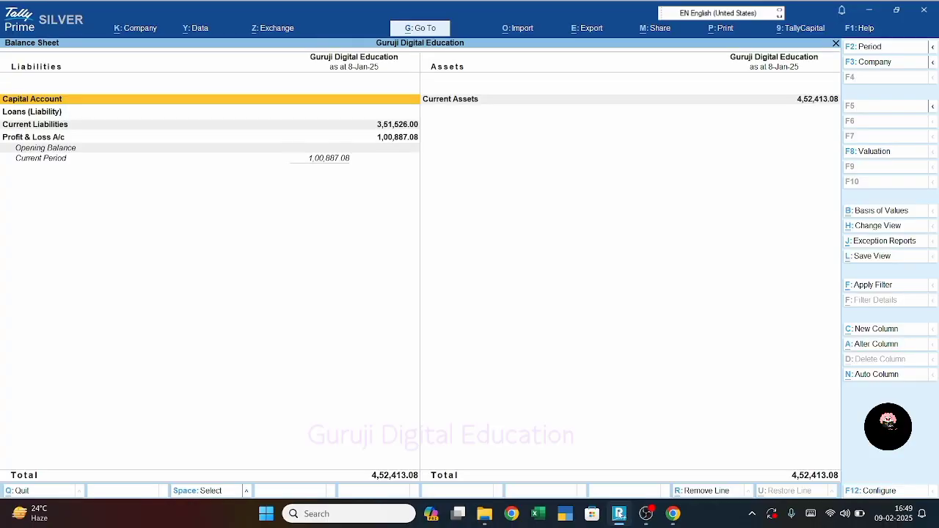
{"action": "key", "text": "alt+F5"}
{"action": "key", "text": "Right"}
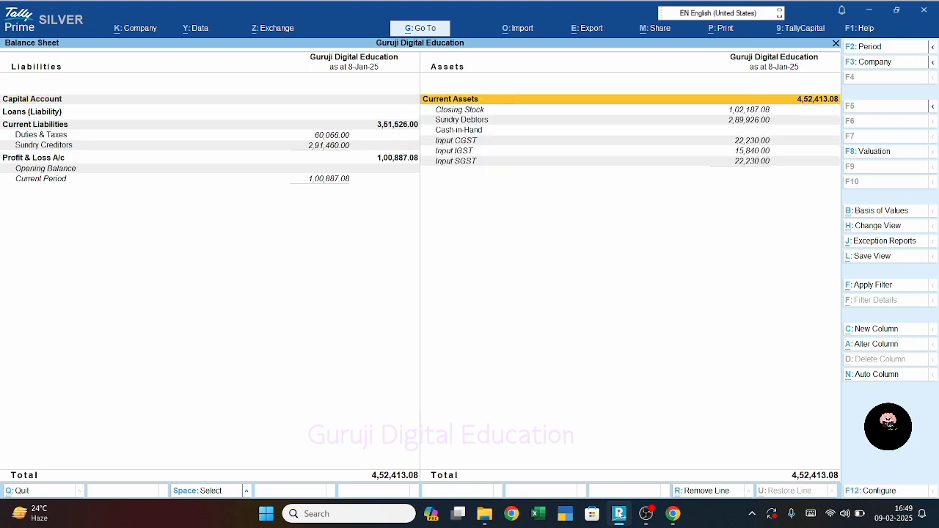
{"action": "key", "text": "Down"}
{"action": "key", "text": "Down"}
{"action": "key", "text": "Down"}
{"action": "key", "text": "Down"}
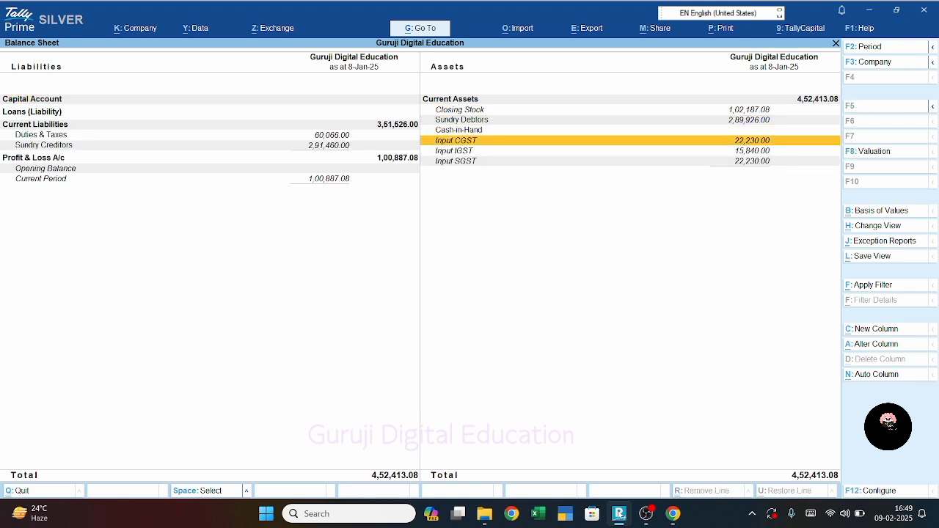
{"action": "key", "text": "Down"}
{"action": "key", "text": "Down"}
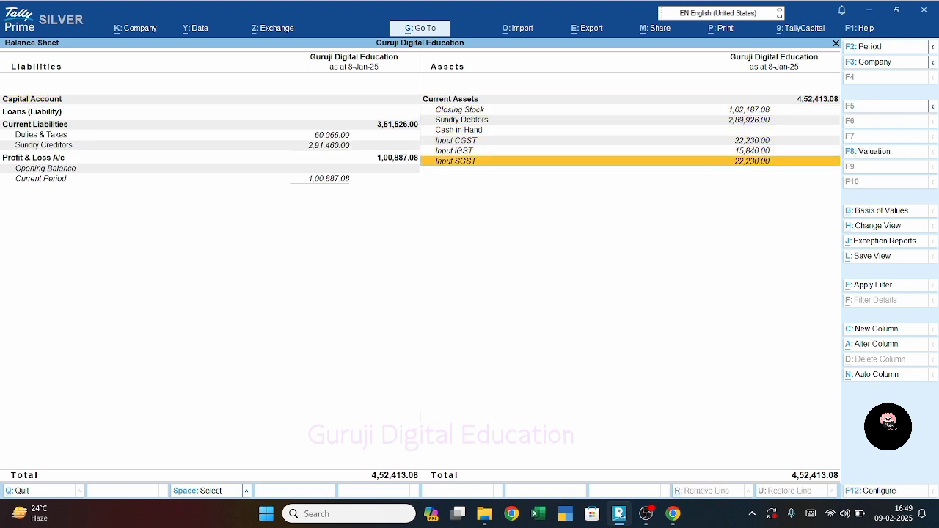
- Open the Duties & Taxes group from Current Liabilities and examine the Output CGST, IGST and SGST balances
{"action": "key", "text": "Left"}
{"action": "key", "text": "Up"}
{"action": "key", "text": "Up"}
{"action": "key", "text": "Return"}
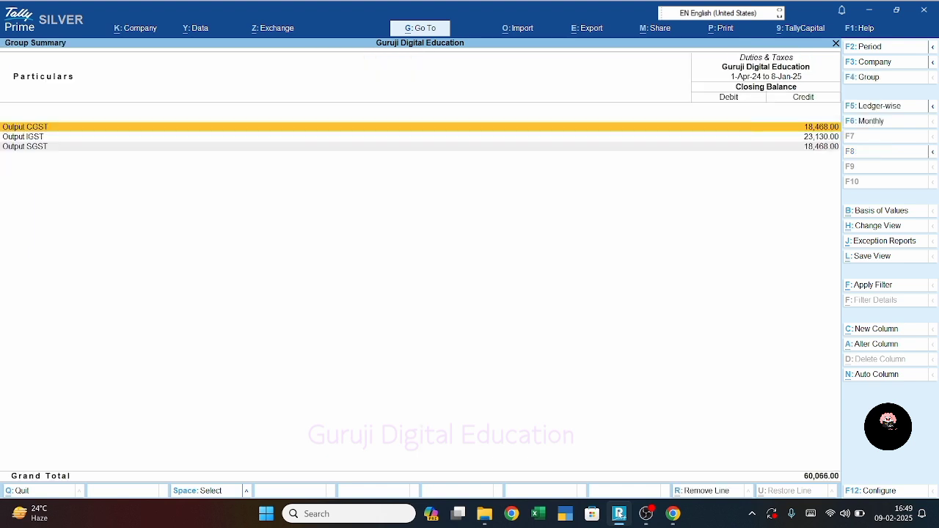
{"action": "key", "text": "Down"}
{"action": "key", "text": "Down"}
{"action": "key", "text": "Up"}
{"action": "key", "text": "Up"}
{"action": "key", "text": "Down"}
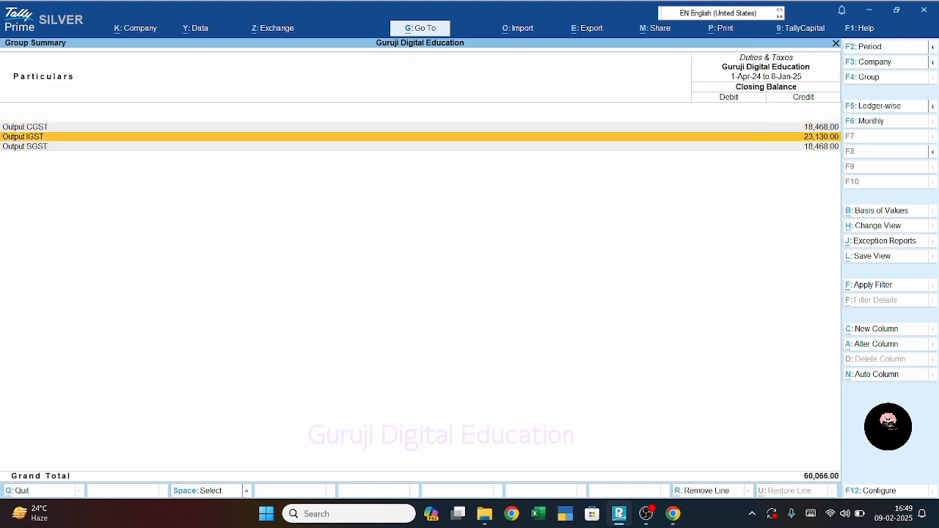
{"action": "key", "text": "Down"}
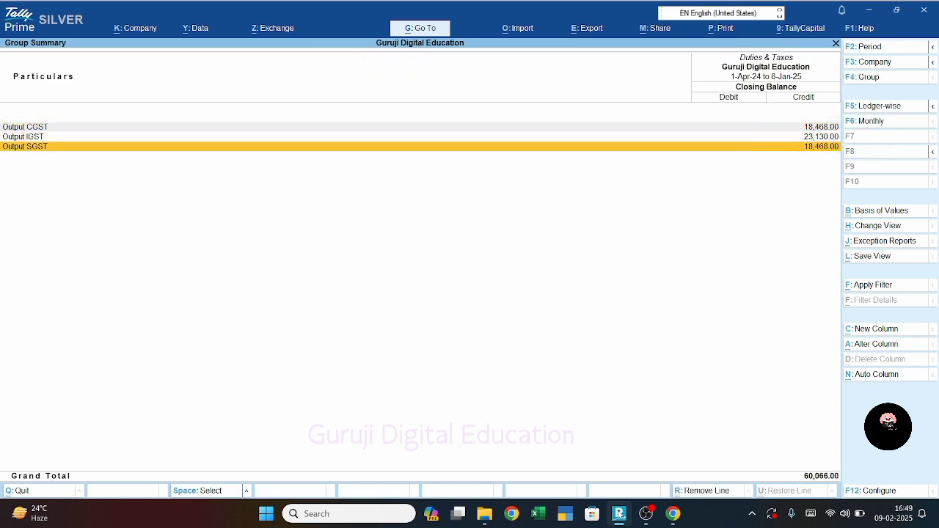
{"action": "key", "text": "Up"}
{"action": "key", "text": "Up"}
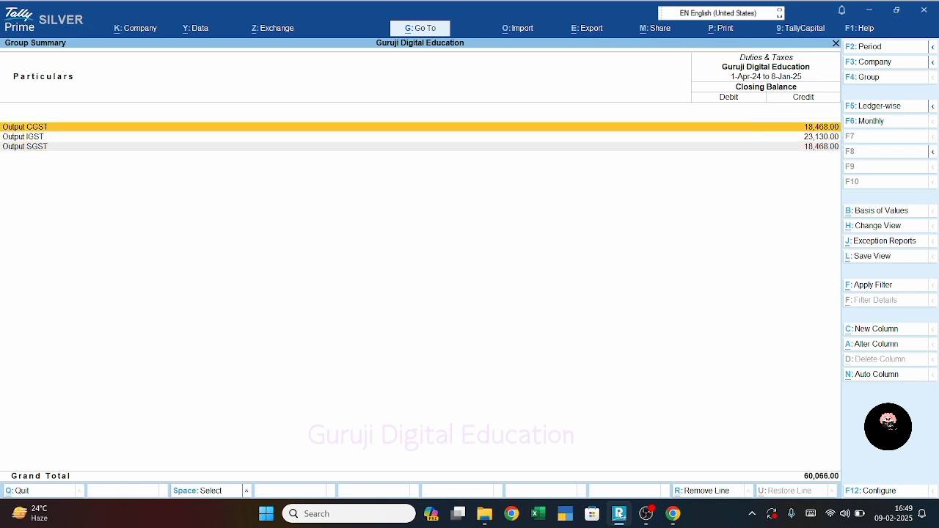
- Return to the Balance Sheet and compare the input GST ledgers with Duties & Taxes
{"action": "key", "text": "Escape"}
{"action": "key", "text": "Right"}
{"action": "key", "text": "Down"}
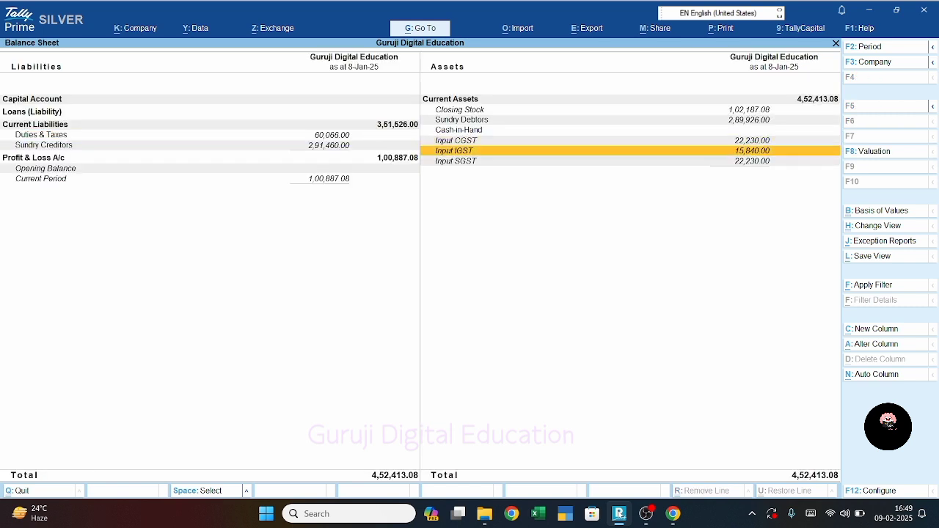
{"action": "key", "text": "Up"}
{"action": "key", "text": "Left"}
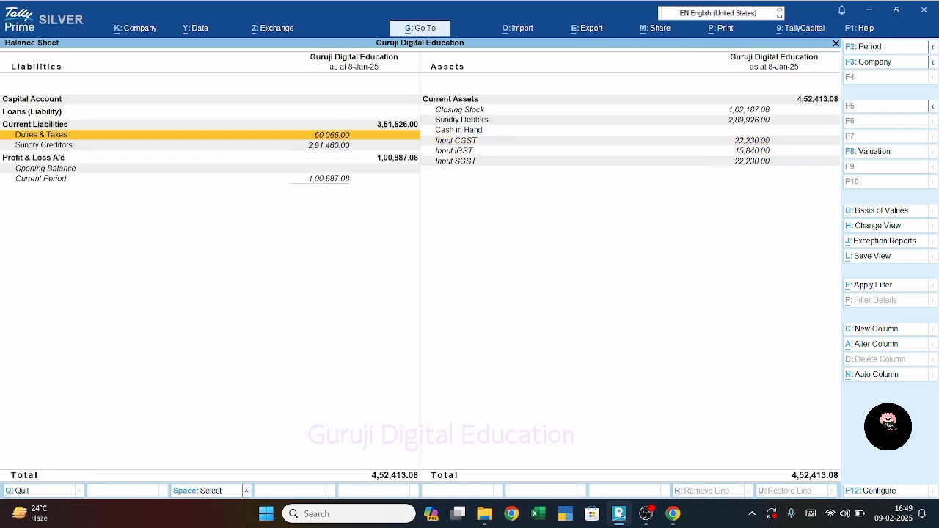
- Leave the Balance Sheet and start a new Journal voucher
{"action": "key", "text": "Escape"}
{"action": "key", "text": "Up"}
{"action": "key", "text": "Up"}
{"action": "key", "text": "Up"}
{"action": "key", "text": "Up"}
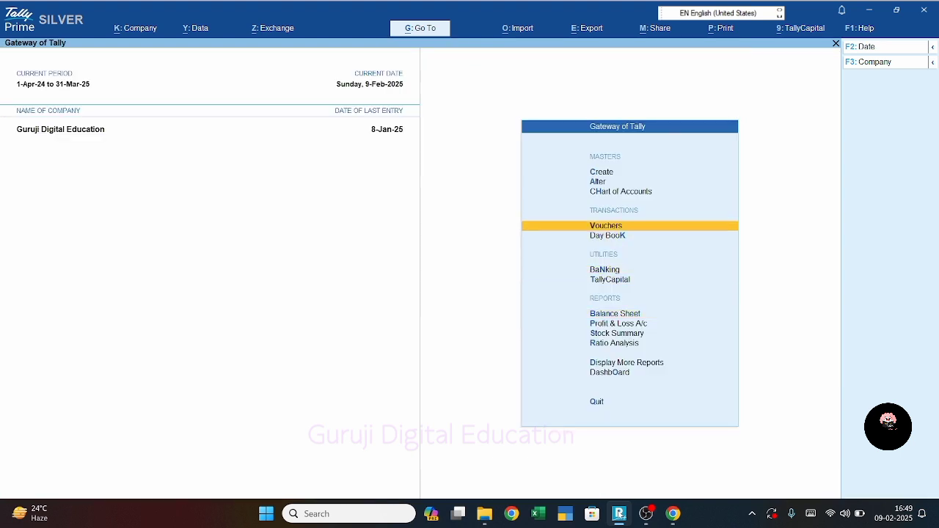
{"action": "key", "text": "Return"}
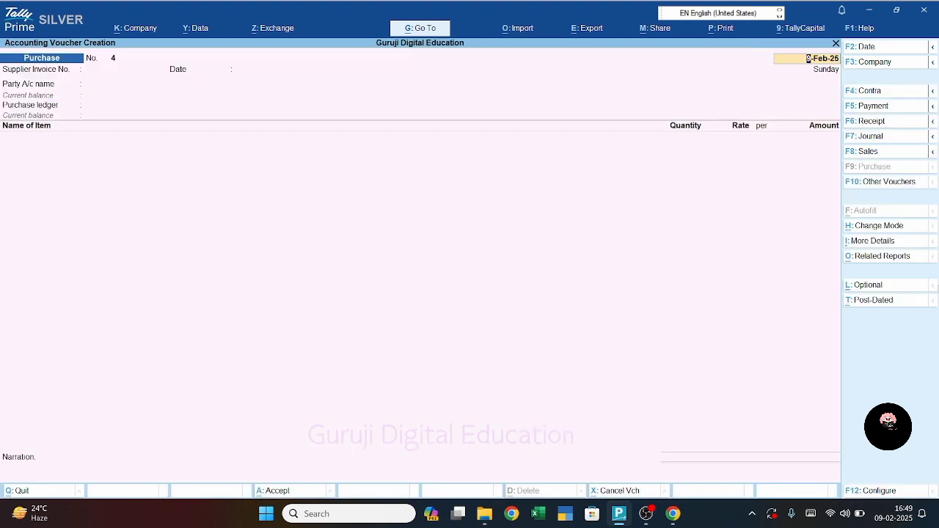
{"action": "left_click", "coordinate": [902, 139]}
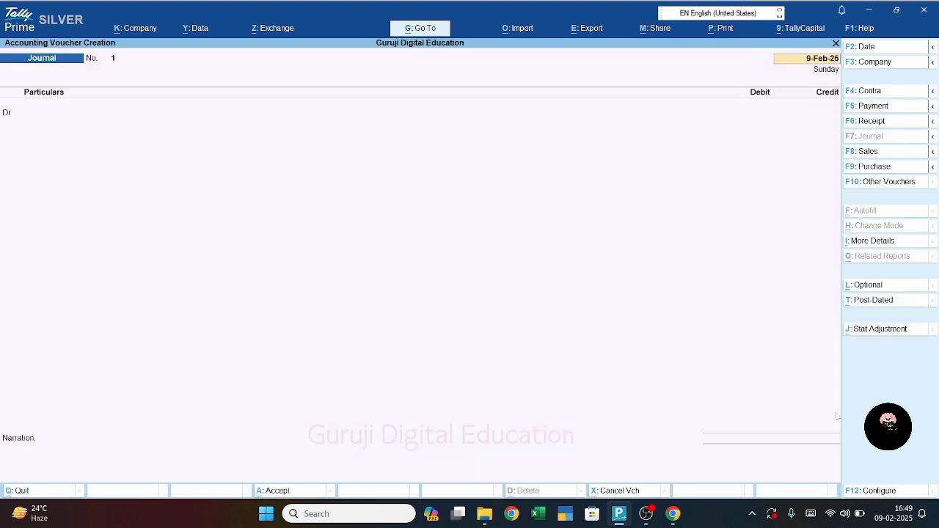
- Set the journal's stat adjustment to GST, Decrease in Tax Liability, with Others as the additional nature of adjustment
{"action": "left_click", "coordinate": [881, 330]}
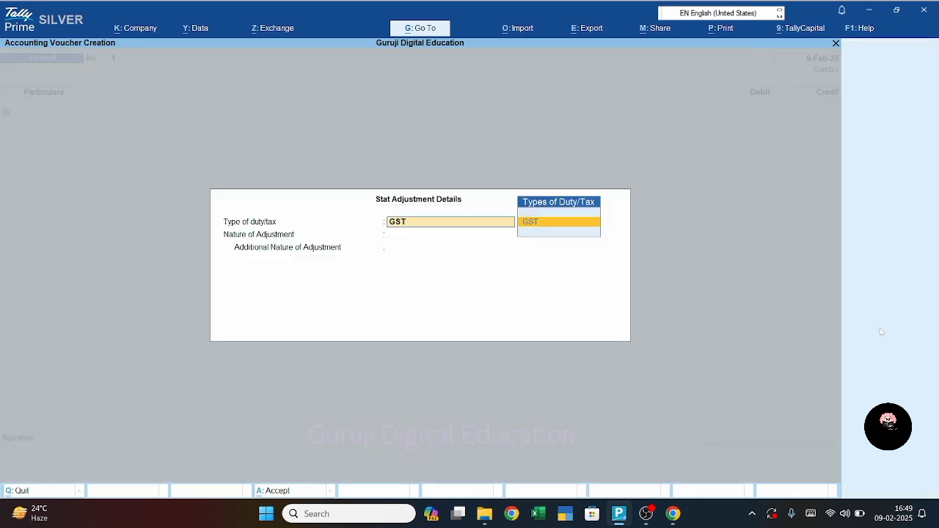
{"action": "key", "text": "Return"}
{"action": "key", "text": "Return"}
{"action": "key", "text": "Down"}
{"action": "key", "text": "Down"}
{"action": "key", "text": "Down"}
{"action": "key", "text": "Return"}
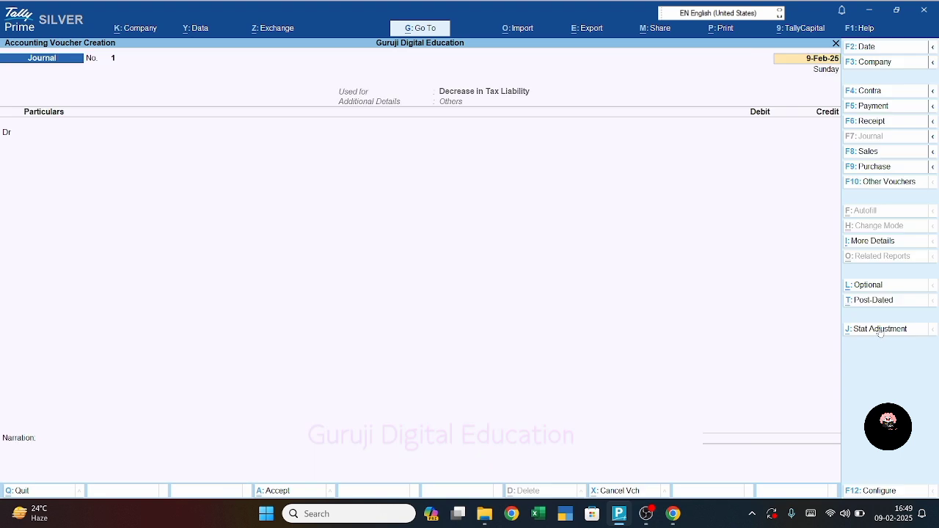
- Date the journal voucher 31-1-25 and proceed to its first debit line
{"action": "type", "text": "31-12"}
{"action": "key", "text": "BackSpace"}
{"action": "type", "text": "-25"}
{"action": "key", "text": "Return"}
{"action": "key", "text": "Return"}
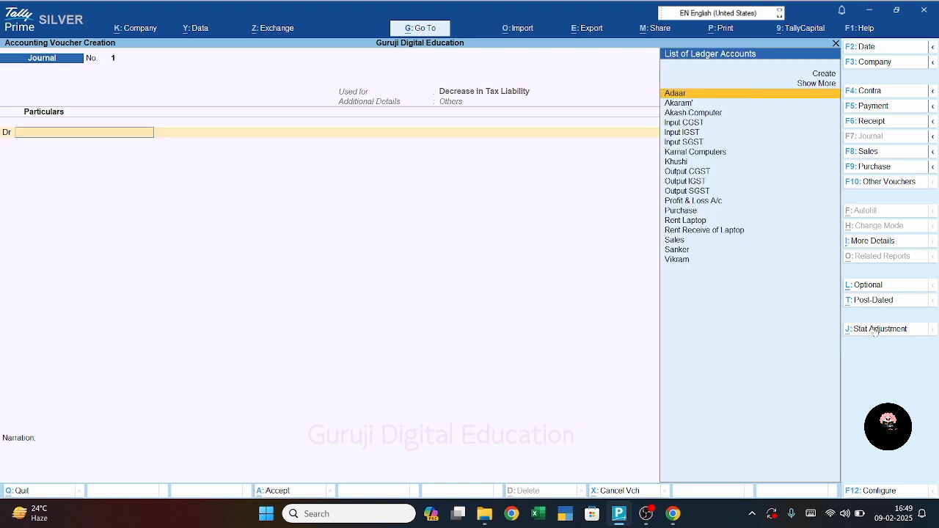
- Debit the Output CGST ledger with 18,468, accepting the default GST details
{"action": "type", "text": "Ou"}
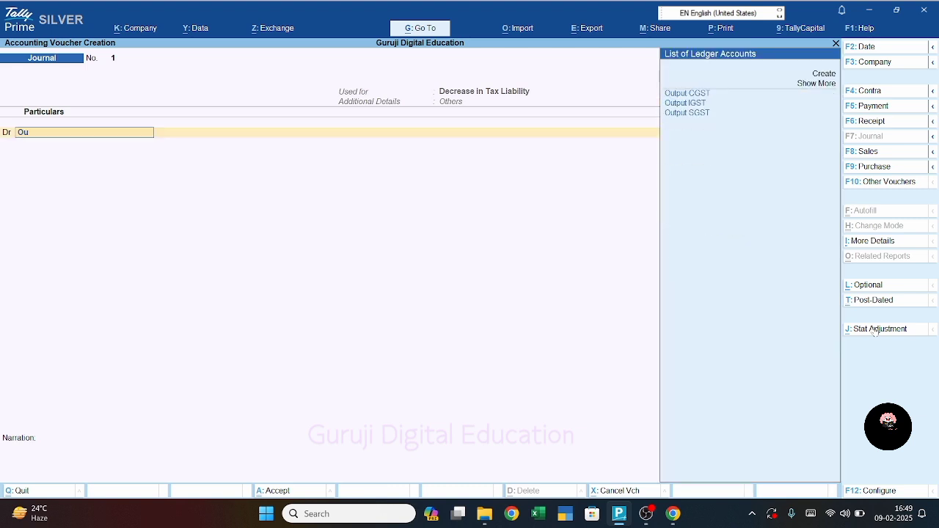
{"action": "key", "text": "Return"}
{"action": "key", "text": "Return"}
{"action": "key", "text": "Return"}
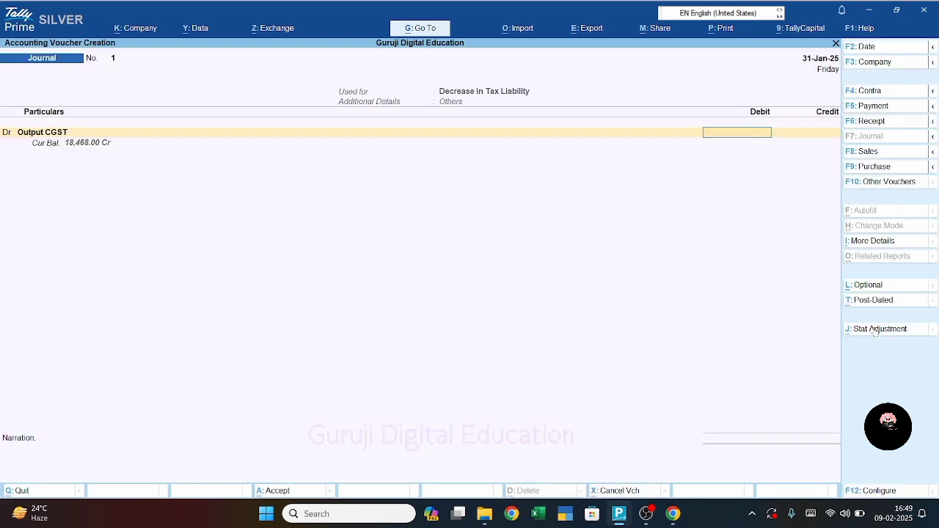
{"action": "type", "text": "18,"}
{"action": "type", "text": "4"}
{"action": "type", "text": "68"}
{"action": "key", "text": "Return"}
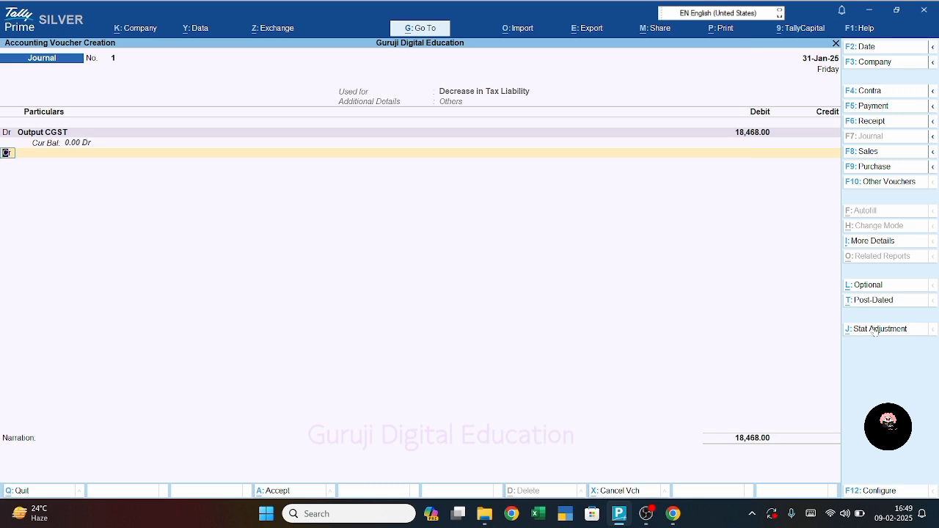
- Add a second debit line for Output SGST with an amount of 18,468, keeping the default GST rate
{"action": "key", "text": "Return"}
{"action": "type", "text": "Ou"}
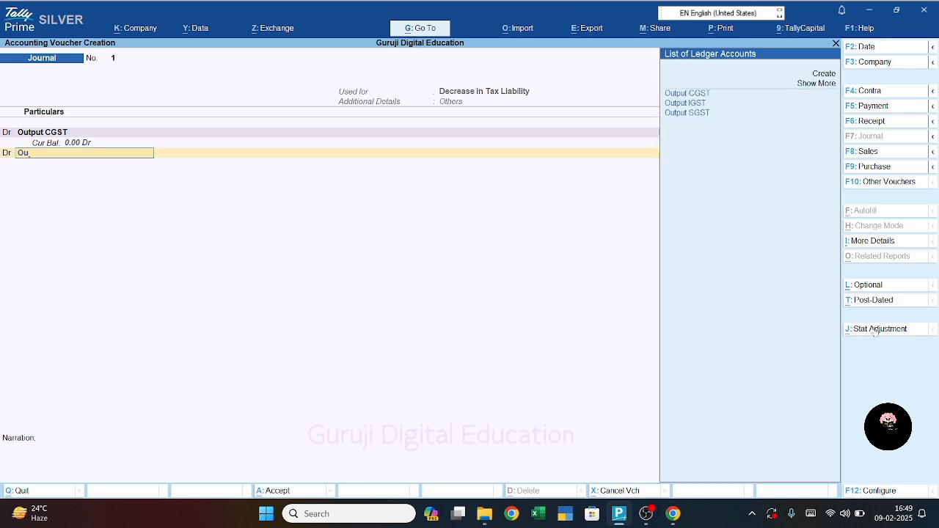
{"action": "key", "text": "Down"}
{"action": "key", "text": "Down"}
{"action": "key", "text": "Return"}
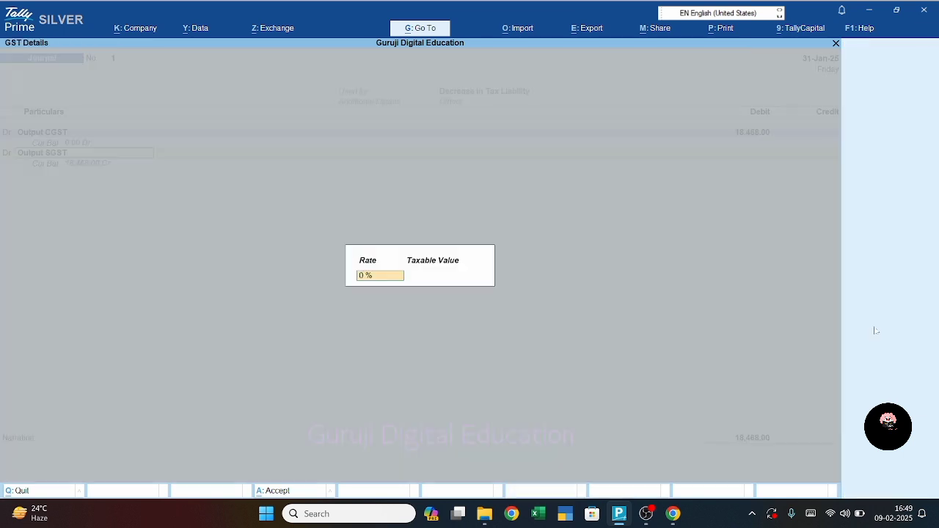
{"action": "key", "text": "Return"}
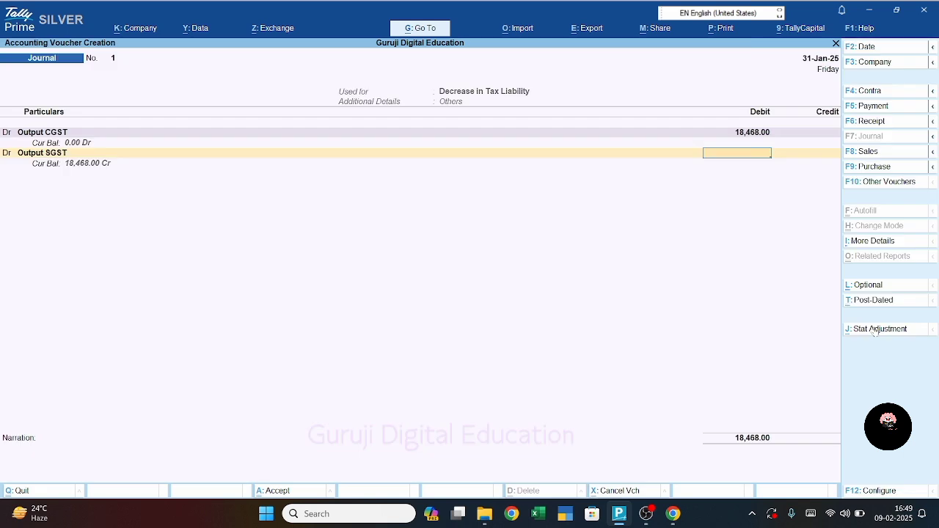
{"action": "type", "text": "18468"}
{"action": "key", "text": "Return"}
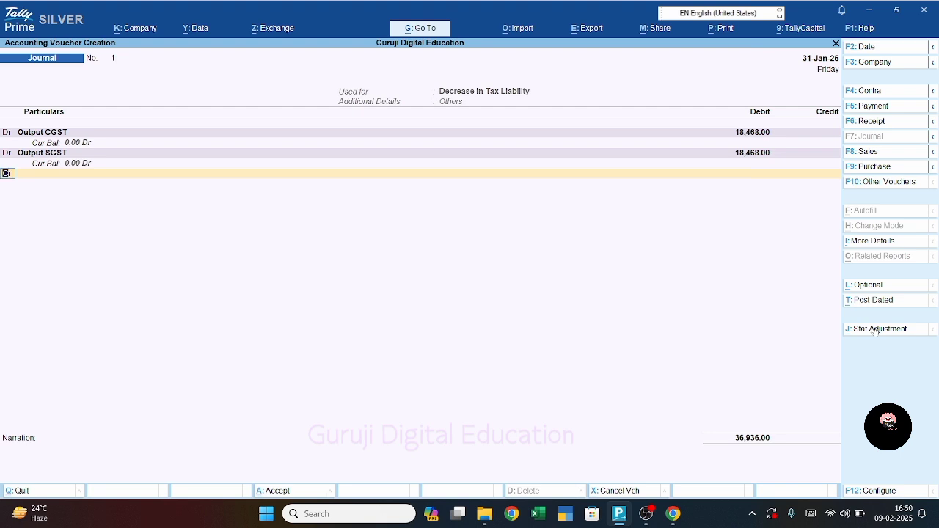
- Add a third debit line for Output IGST with an amount of 15,840, keeping the default GST rate
{"action": "type", "text": "d"}
{"action": "key", "text": "Return"}
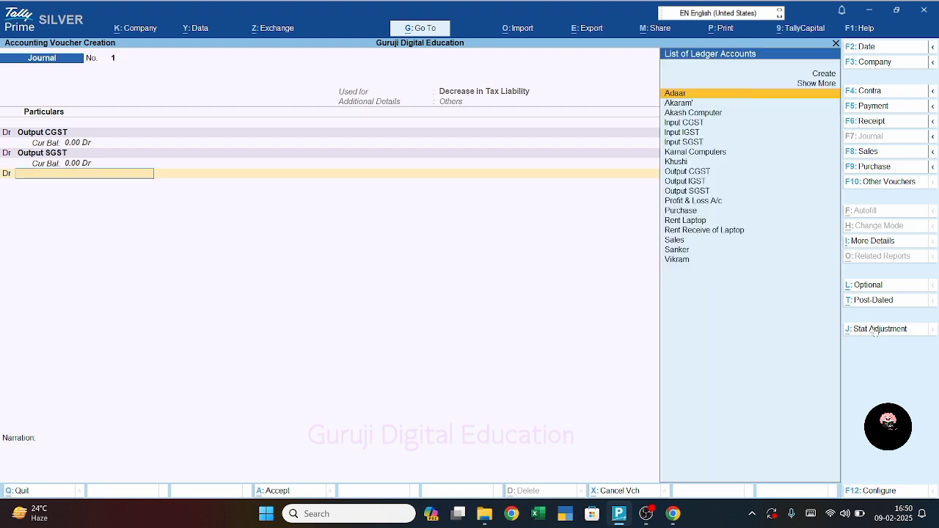
{"action": "type", "text": "Ou"}
{"action": "key", "text": "Down"}
{"action": "key", "text": "Return"}
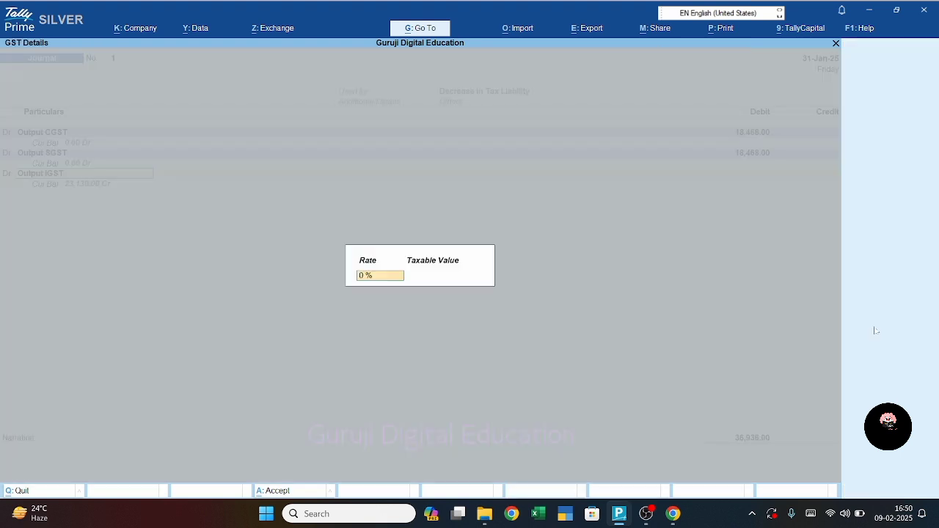
{"action": "key", "text": "Return"}
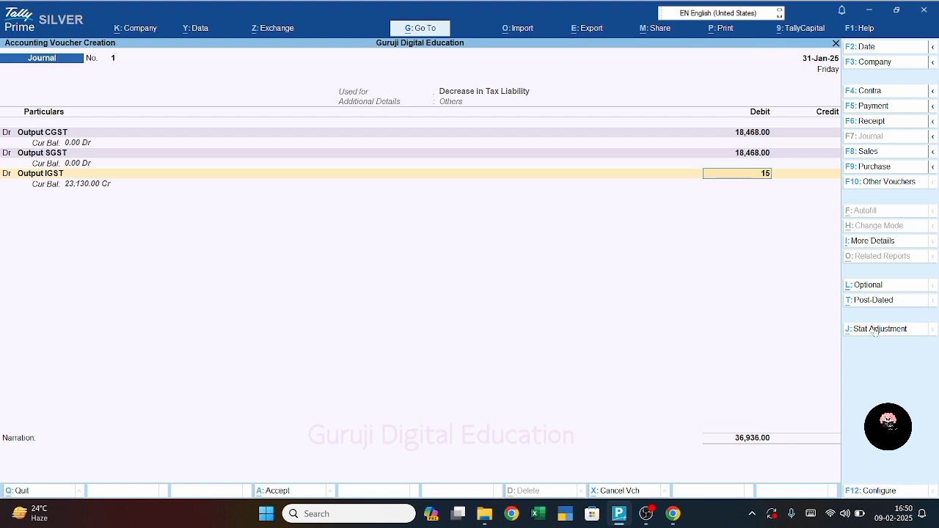
{"action": "type", "text": "840"}
{"action": "key", "text": "Return"}
- Credit the Input CGST ledger with 18,468
{"action": "key", "text": "Return"}
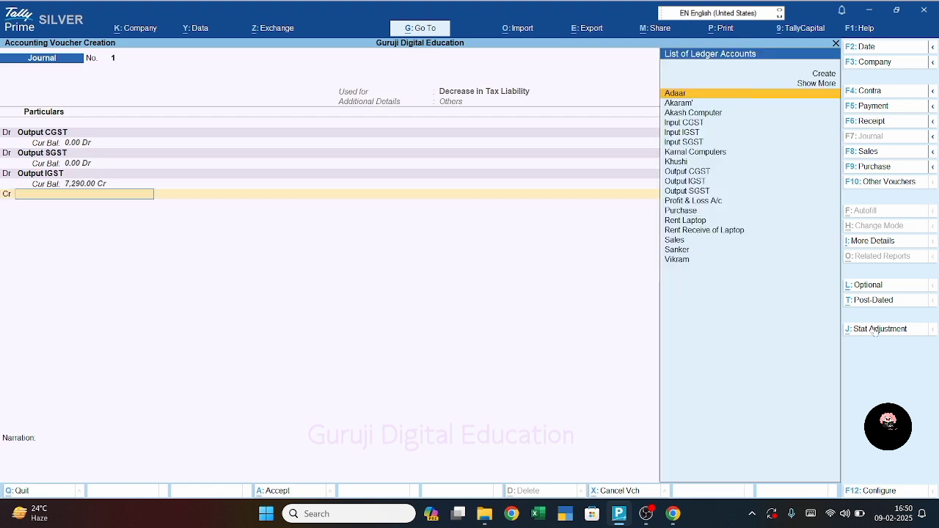
{"action": "type", "text": "in"}
{"action": "key", "text": "Return"}
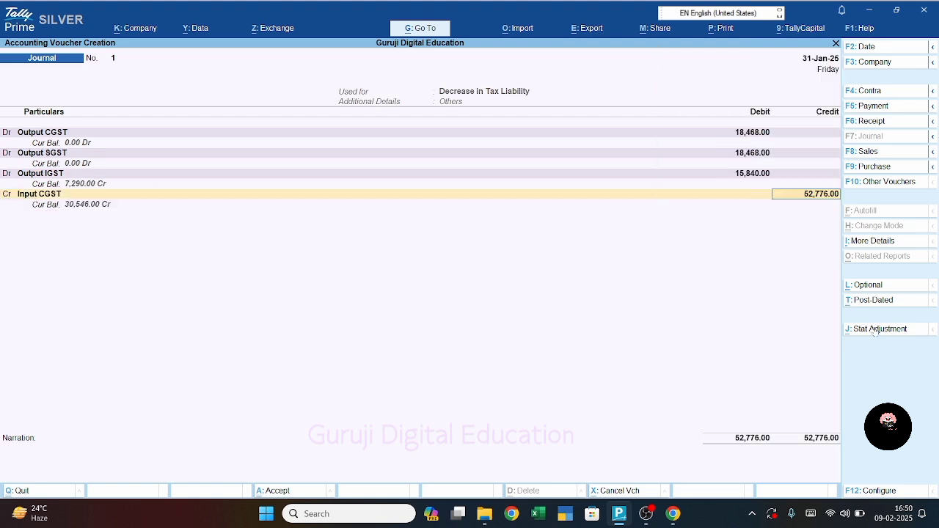
{"action": "type", "text": "18468"}
{"action": "key", "text": "Return"}
- Add a credit line for Input SGST with an amount of 18,468
{"action": "type", "text": "i"}
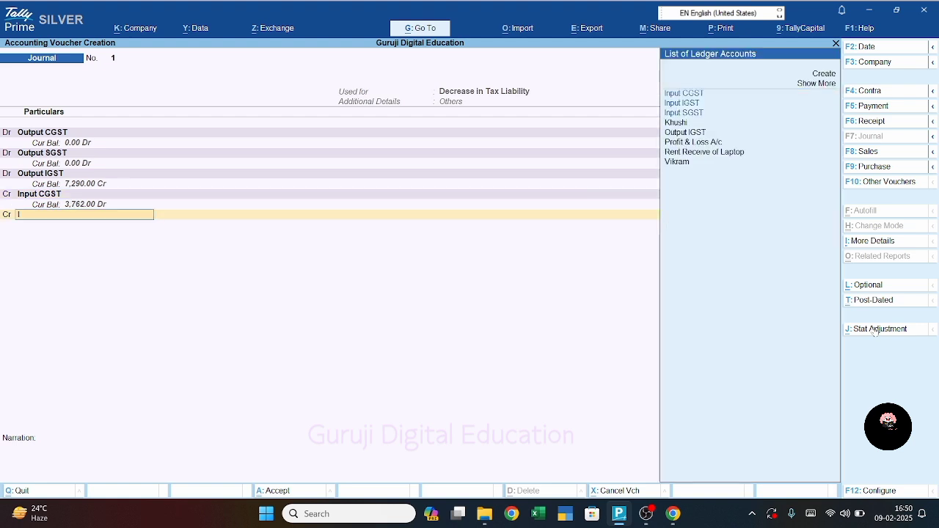
{"action": "key", "text": "Down"}
{"action": "key", "text": "Down"}
{"action": "key", "text": "Down"}
{"action": "key", "text": "Return"}
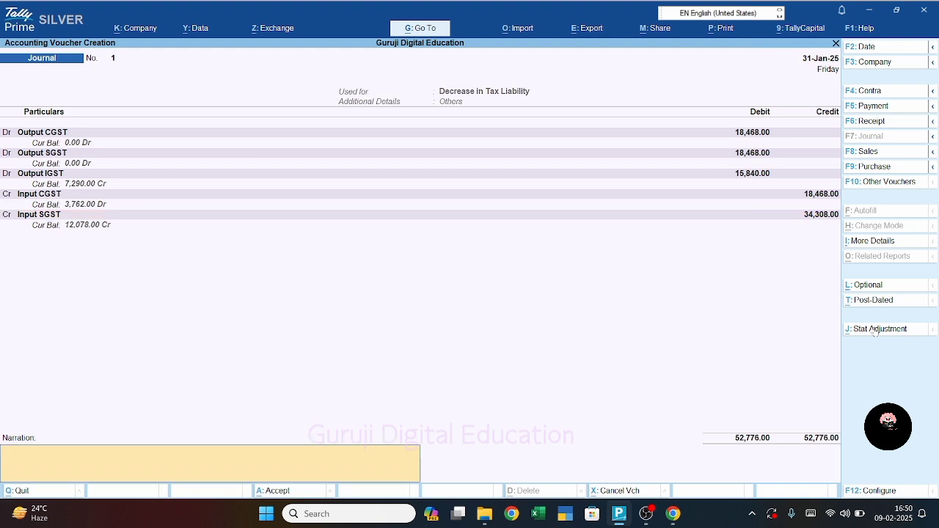
{"action": "type", "text": "18"}
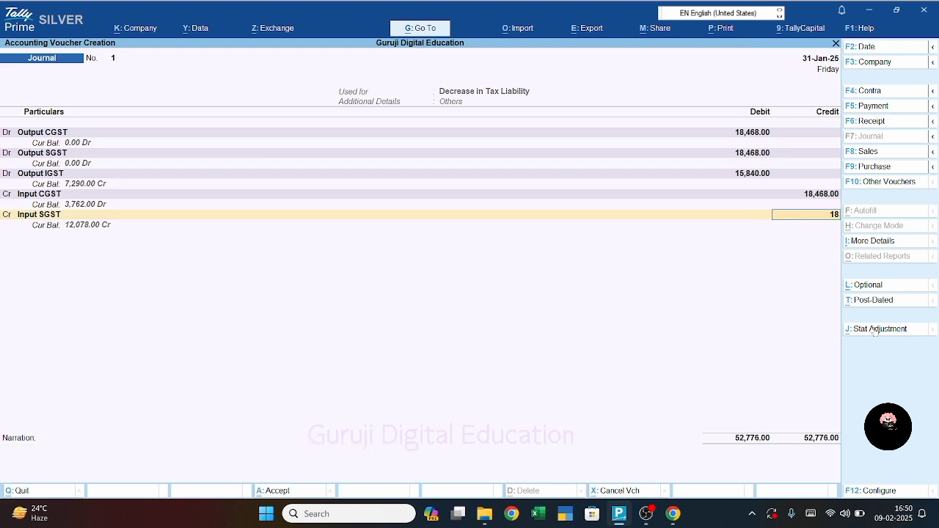
{"action": "type", "text": "468"}
{"action": "key", "text": "Return"}
- Credit the Input IGST ledger with 15,840, leave the narration empty and save the journal voucher
{"action": "type", "text": "In"}
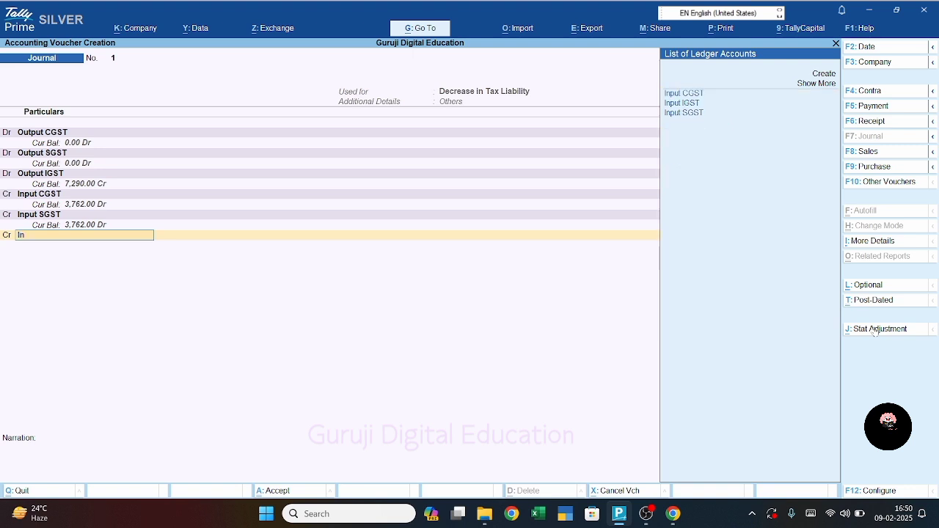
{"action": "key", "text": "Down"}
{"action": "key", "text": "Return"}
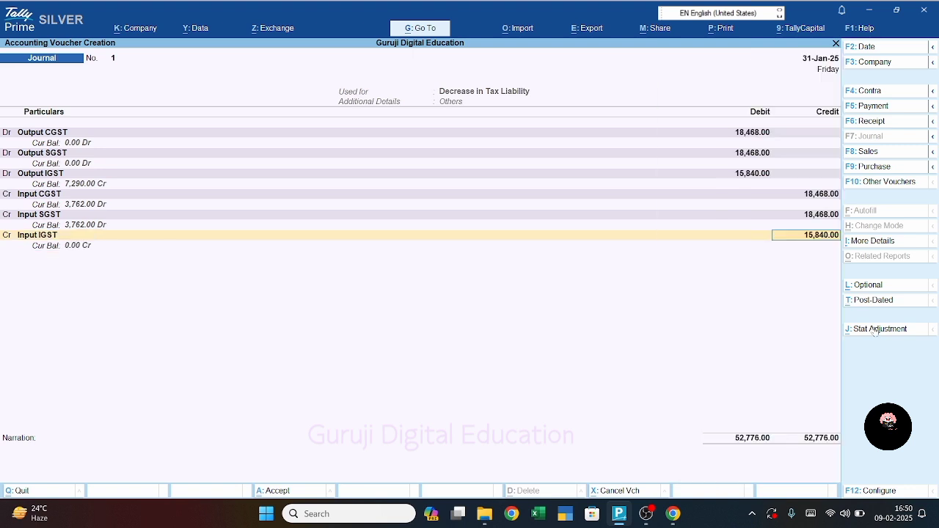
{"action": "key", "text": "Return"}
{"action": "key", "text": "Return"}
{"action": "key", "text": "Return"}
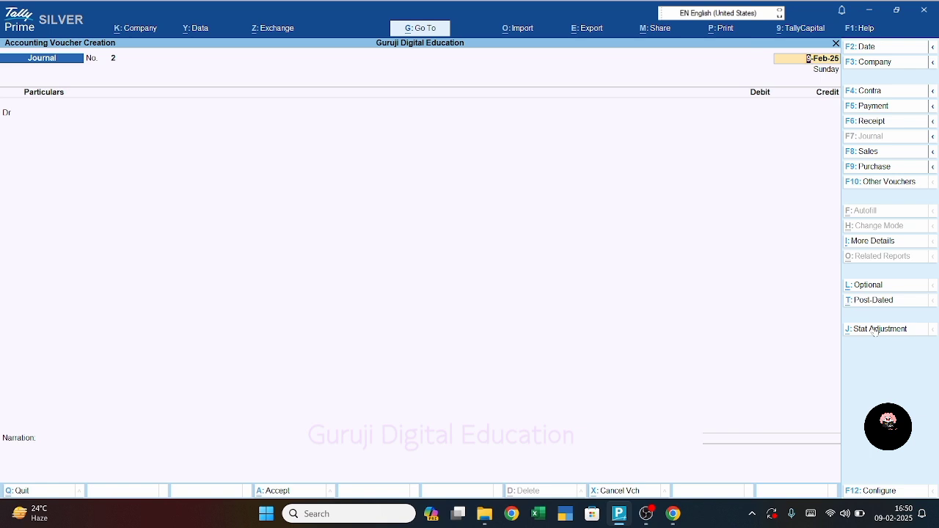
- Leave the blank journal voucher and open the Balance Sheet in its detailed view
{"action": "key", "text": "Escape"}
{"action": "key", "text": "Down"}
{"action": "key", "text": "Down"}
{"action": "key", "text": "Down"}
{"action": "key", "text": "Down"}
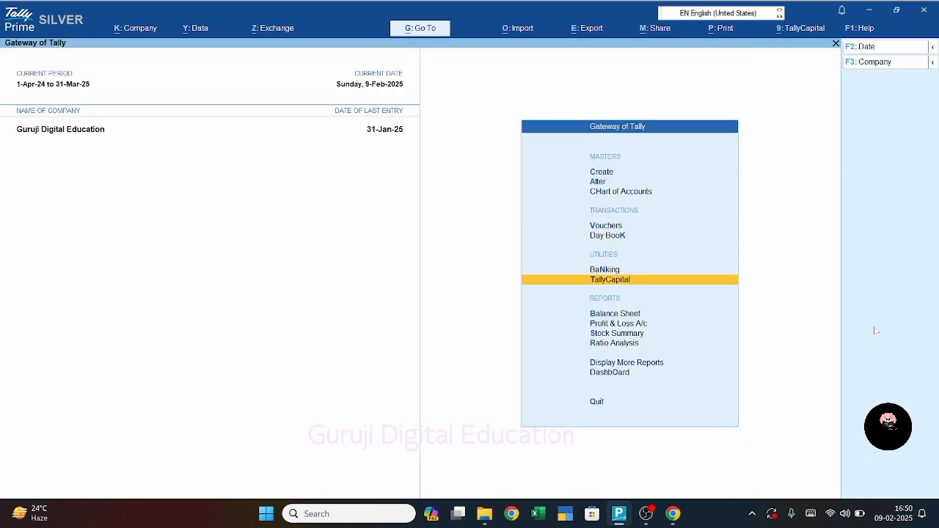
{"action": "key", "text": "Return"}
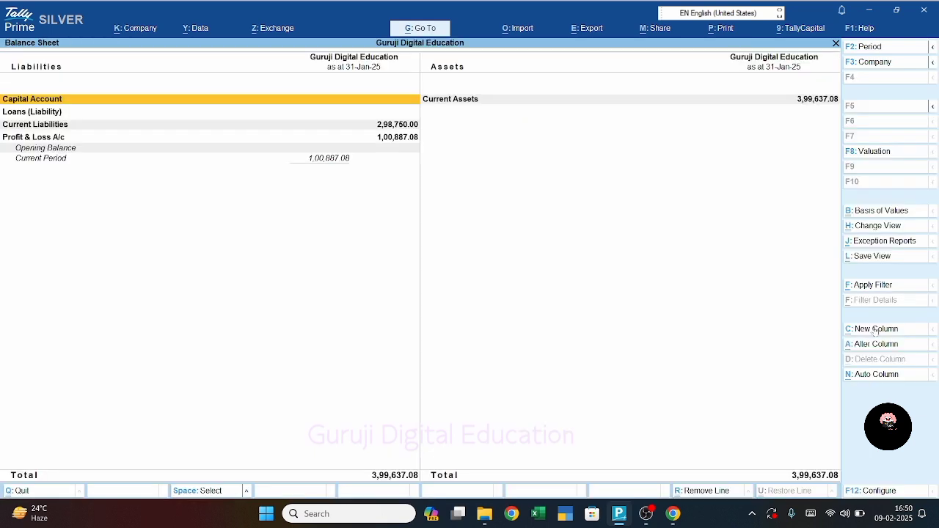
{"action": "key", "text": "alt+F5"}
- Review the input GST ledgers under Current Assets and open the Duties & Taxes group summary
{"action": "key", "text": "Right"}
{"action": "key", "text": "Down"}
{"action": "key", "text": "Down"}
{"action": "key", "text": "Down"}
{"action": "key", "text": "Down"}
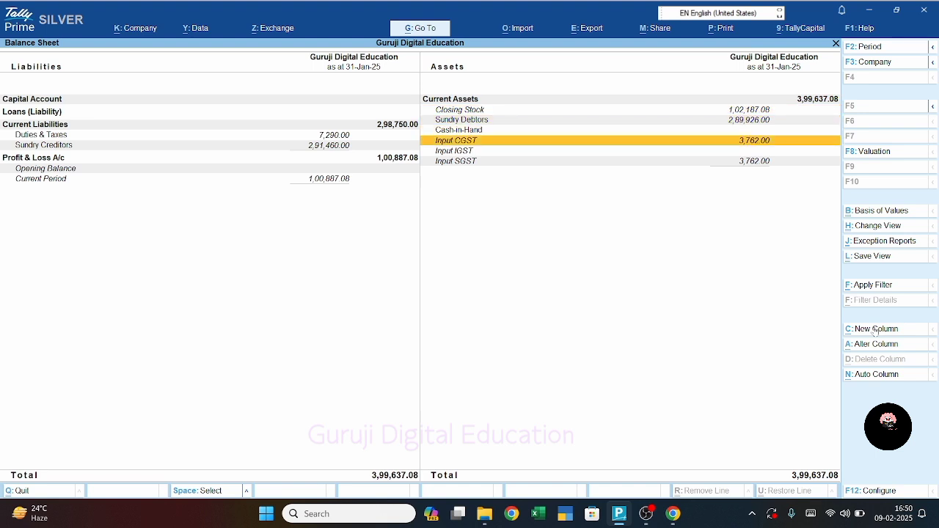
{"action": "key", "text": "Down"}
{"action": "key", "text": "Left"}
{"action": "key", "text": "Up"}
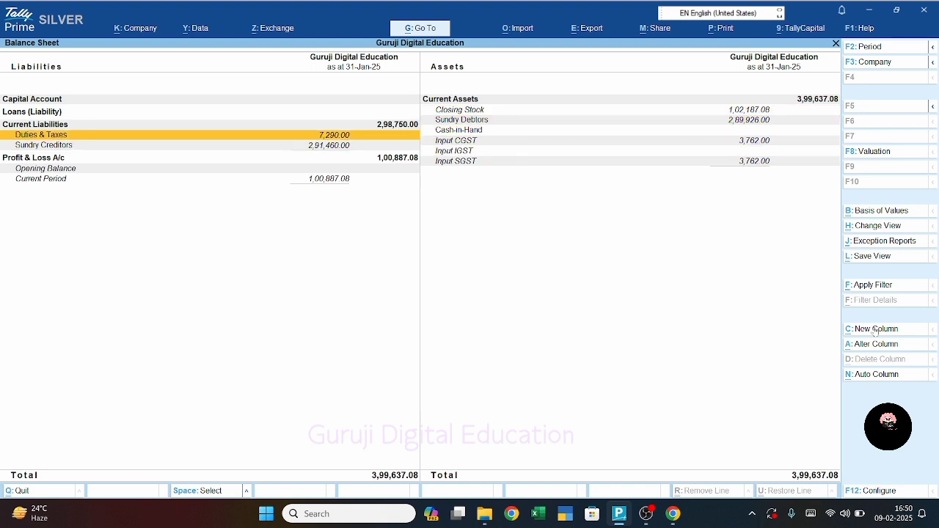
{"action": "key", "text": "Return"}
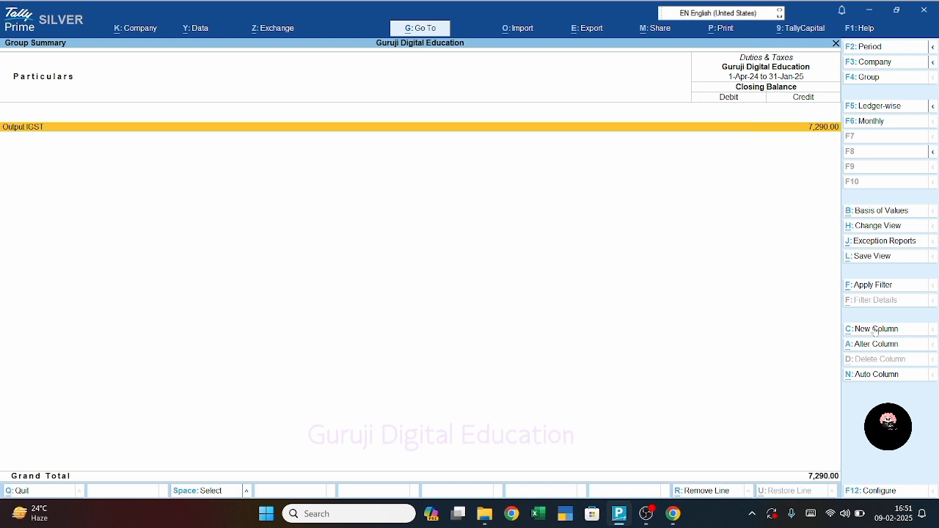
- Return to the Balance Sheet and examine the Input CGST, Input IGST and Input SGST balances
{"action": "key", "text": "Escape"}
{"action": "key", "text": "Right"}
{"action": "key", "text": "Down"}
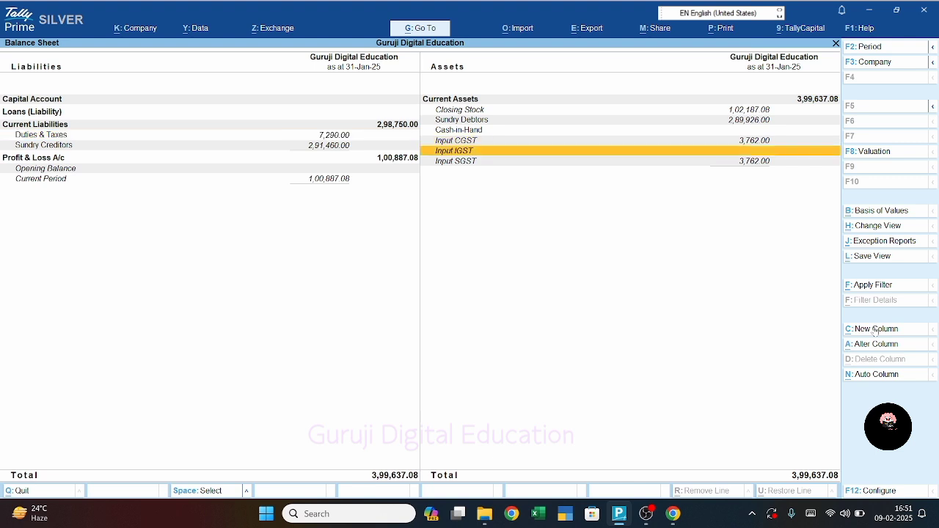
{"action": "key", "text": "Down"}
{"action": "key", "text": "Up"}
{"action": "key", "text": "Up"}
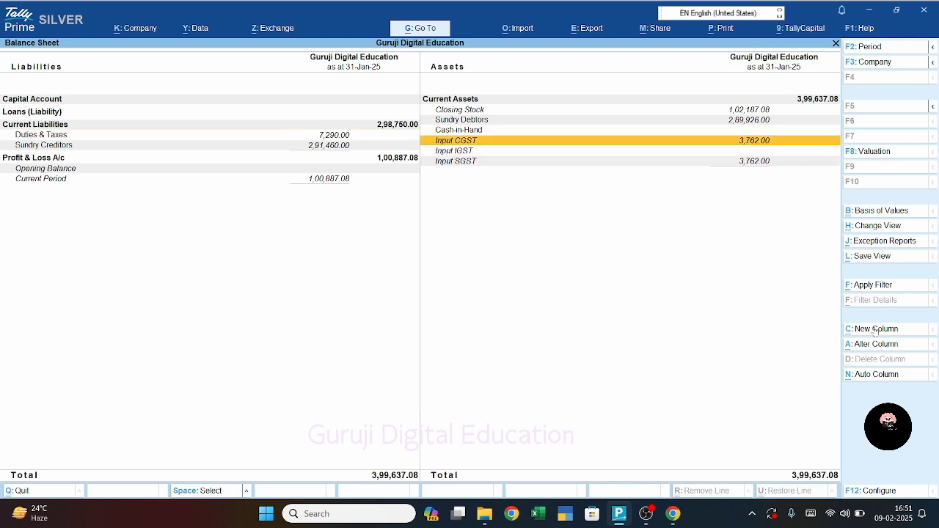
{"action": "key", "text": "Down"}
{"action": "key", "text": "Down"}
{"action": "key", "text": "Up"}
{"action": "key", "text": "Up"}
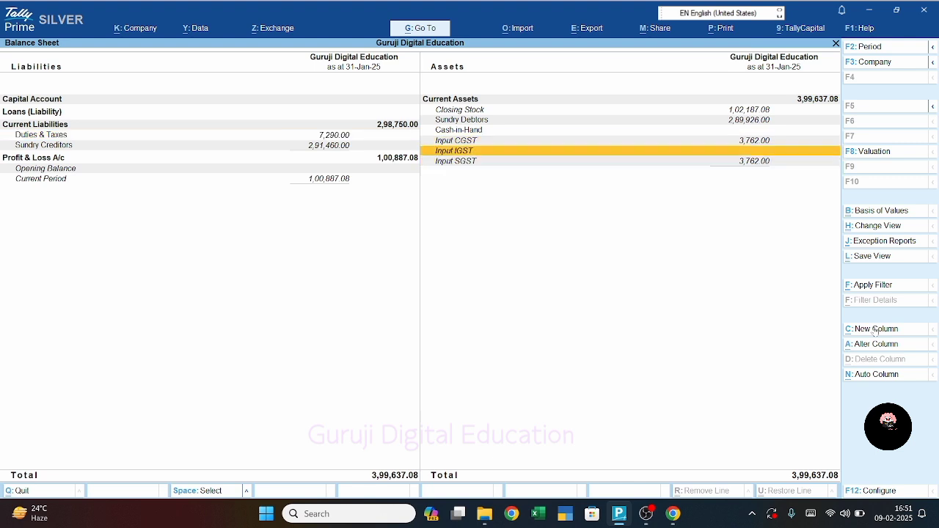
- Compare the Output IGST liability in the Duties & Taxes summary with the input GST balances on the Balance Sheet
{"action": "key", "text": "Left"}
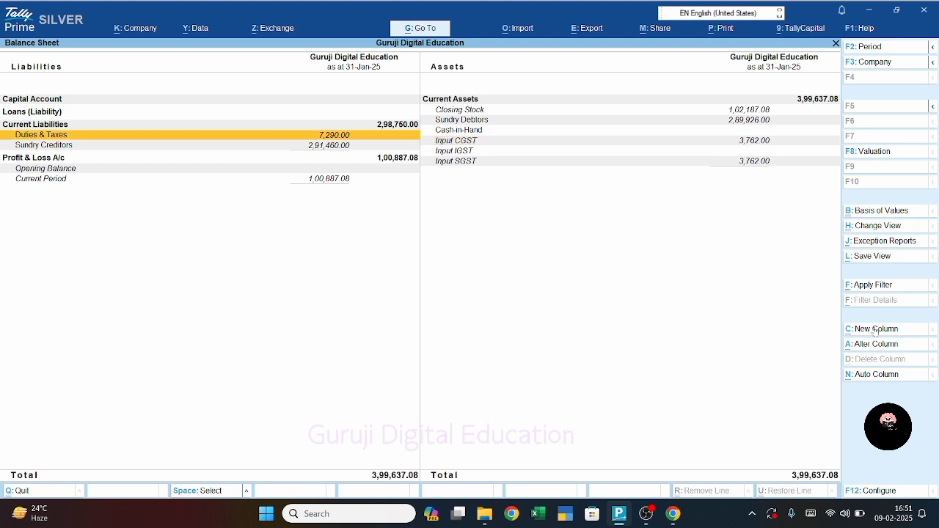
{"action": "key", "text": "Right"}
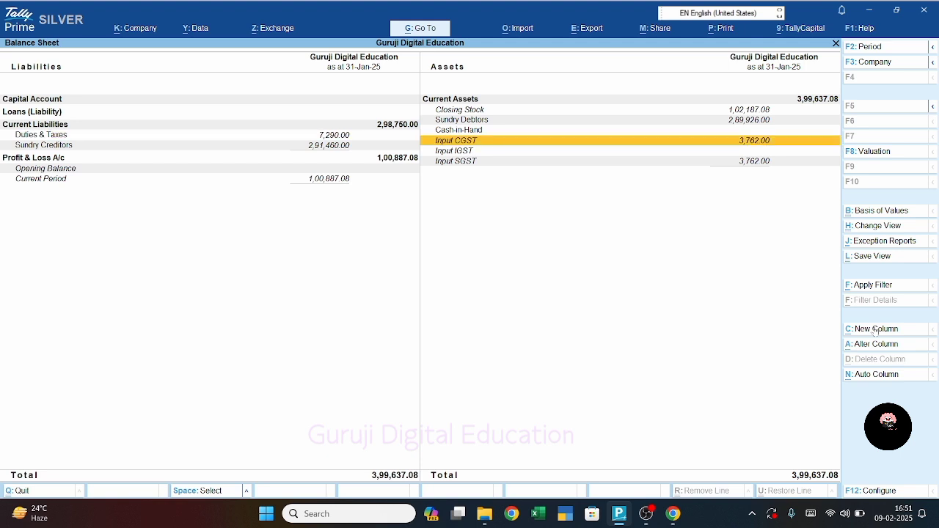
{"action": "key", "text": "Left"}
{"action": "key", "text": "Return"}
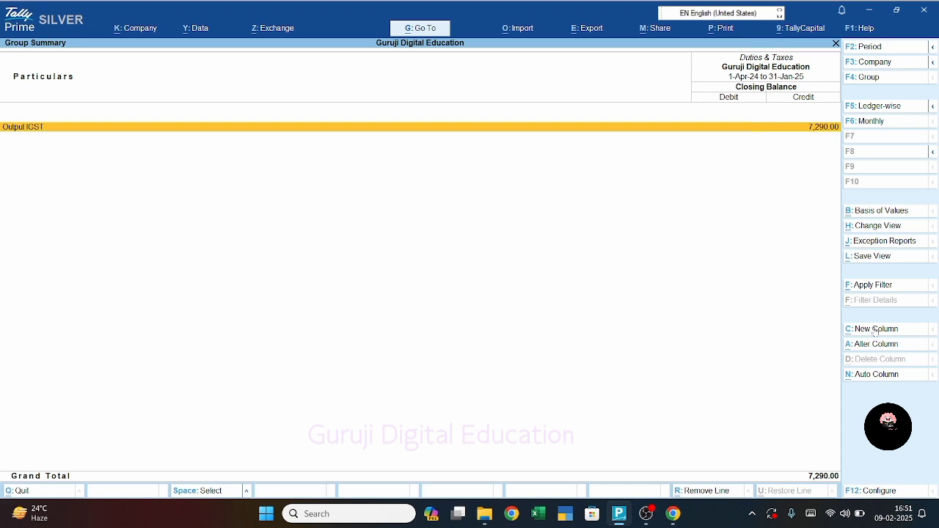
{"action": "key", "text": "Escape"}
{"action": "key", "text": "Right"}
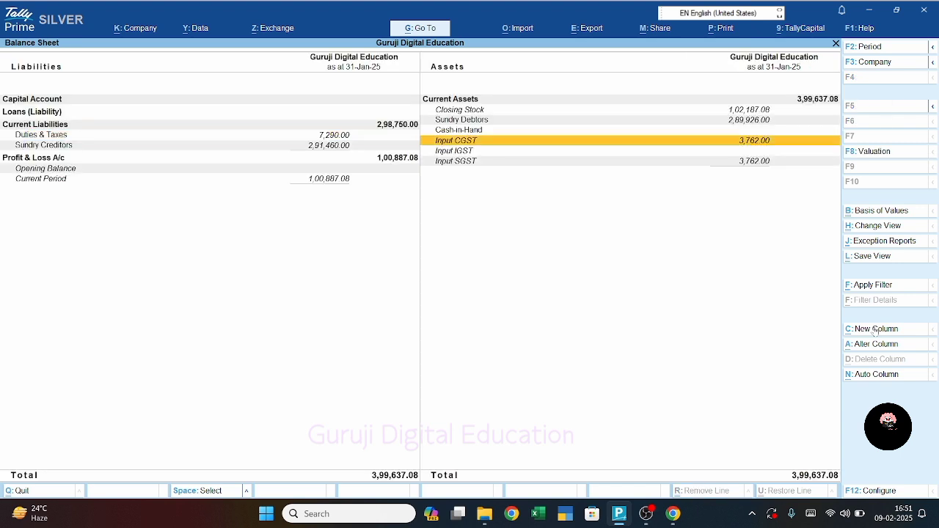
{"action": "key", "text": "Down"}
{"action": "key", "text": "Down"}
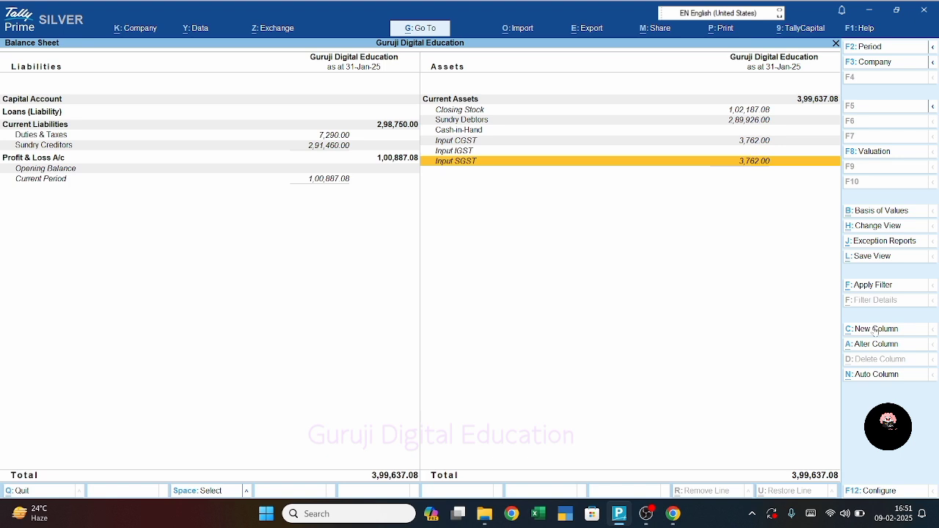
- Close the Balance Sheet and start a new journal voucher dated 31-Jan-25
{"action": "key", "text": "Escape"}
{"action": "key", "text": "Up"}
{"action": "key", "text": "Up"}
{"action": "key", "text": "Up"}
{"action": "key", "text": "Up"}
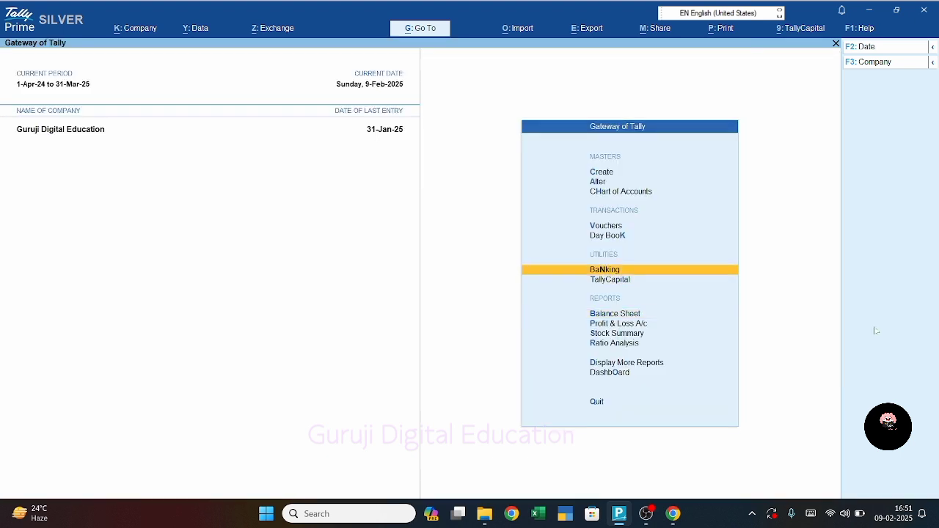
{"action": "key", "text": "Return"}
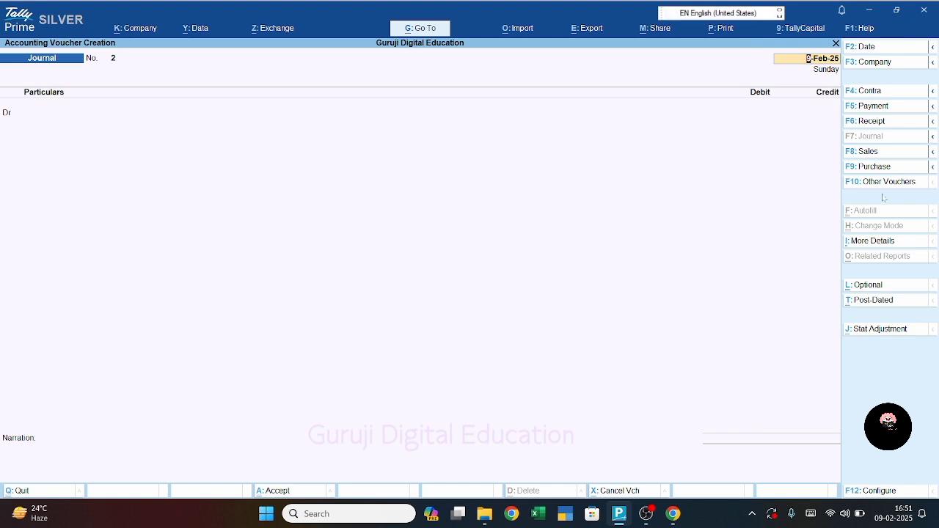
{"action": "type", "text": "31-1-25"}
{"action": "key", "text": "Return"}
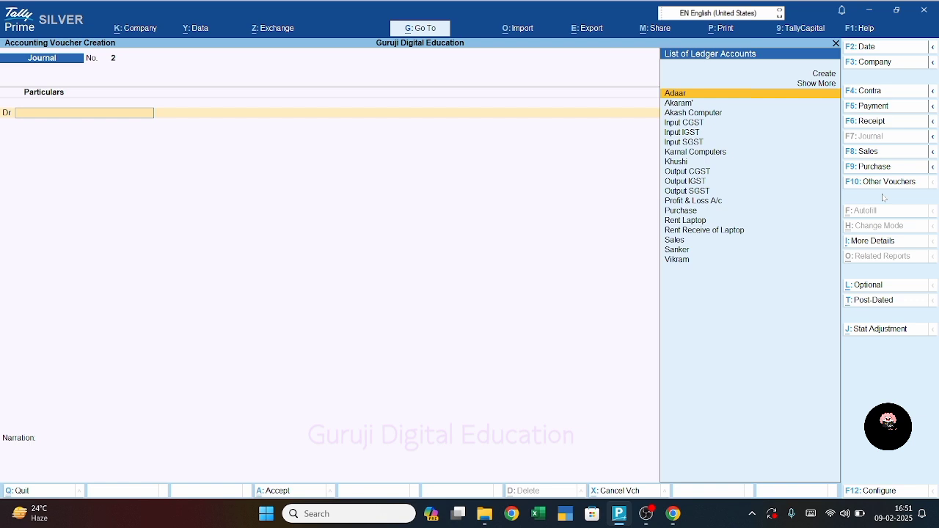
- Set the voucher's stat adjustment to GST, Decrease in Tax Liability, with Others as the additional nature of adjustment
{"action": "left_click", "coordinate": [890, 330]}
{"action": "key", "text": "Return"}
{"action": "key", "text": "Return"}
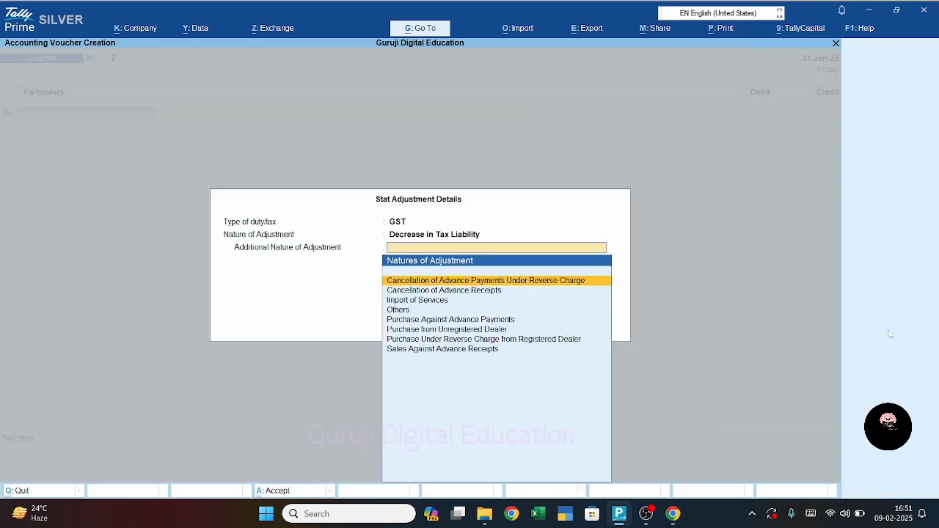
{"action": "key", "text": "Down"}
{"action": "key", "text": "Down"}
{"action": "key", "text": "Down"}
{"action": "key", "text": "Return"}
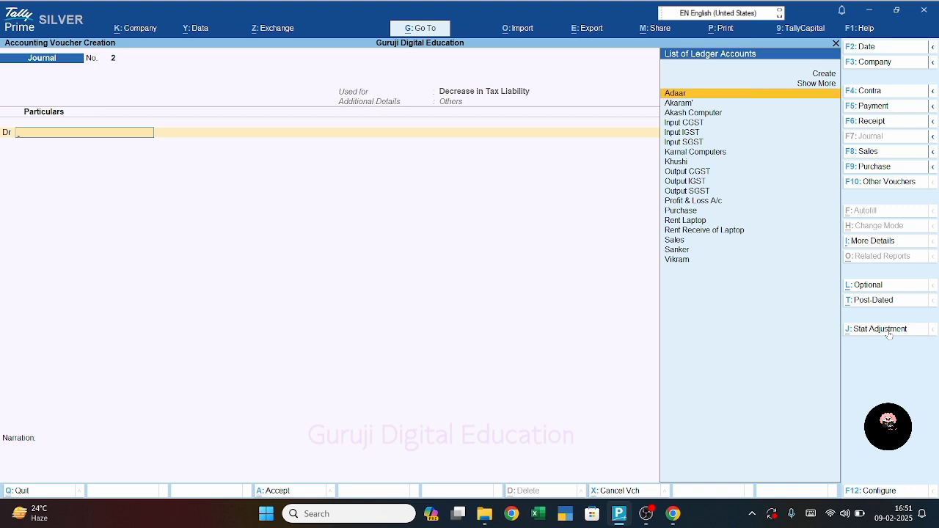
- Debit the Output IGST ledger with 7,290, leaving the rate at 0% and the taxable value empty
{"action": "type", "text": "out"}
{"action": "key", "text": "Down"}
{"action": "key", "text": "Return"}
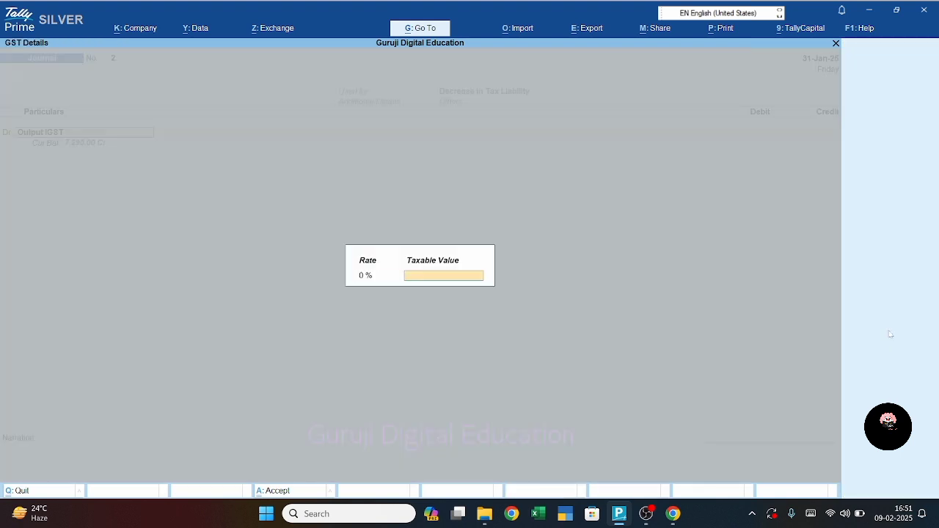
{"action": "key", "text": "Return"}
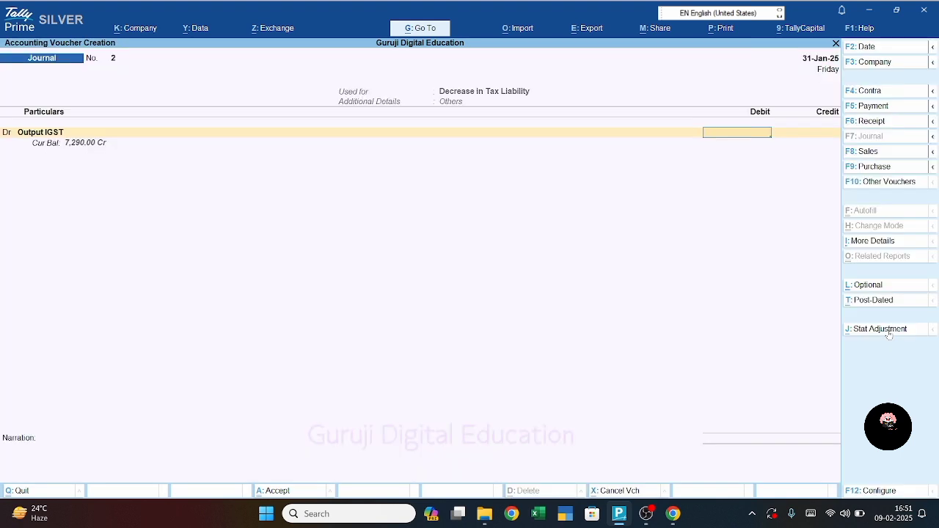
{"action": "type", "text": "7290"}
{"action": "key", "text": "Return"}
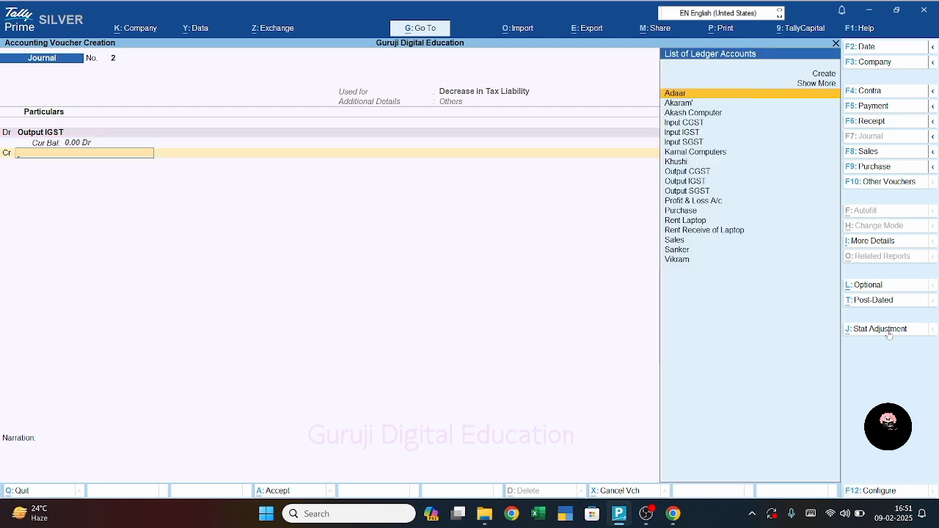
- Credit the Input CGST ledger with 3,762
{"action": "type", "text": "in"}
{"action": "key", "text": "Return"}
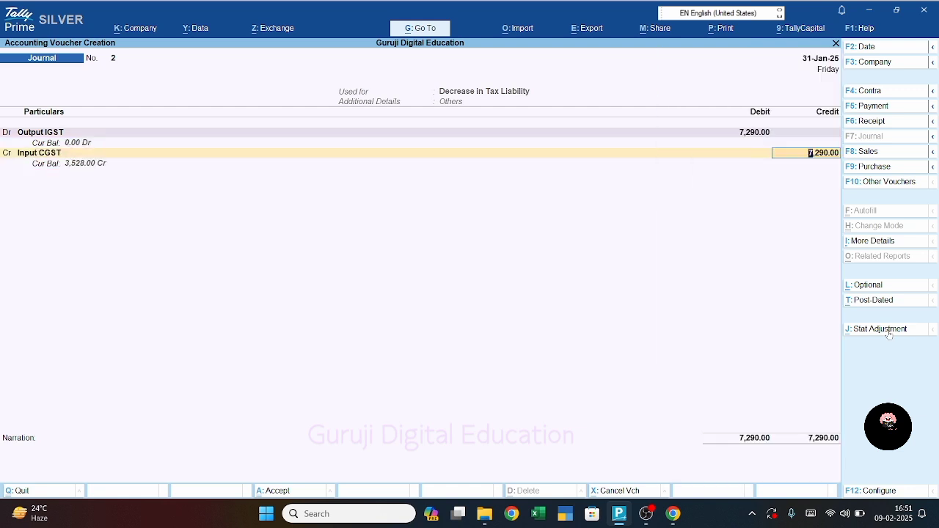
{"action": "type", "text": "3762"}
{"action": "key", "text": "Return"}
- Credit the Input SGST ledger with 3,528, leave the narration empty and save the journal voucher
{"action": "type", "text": "in"}
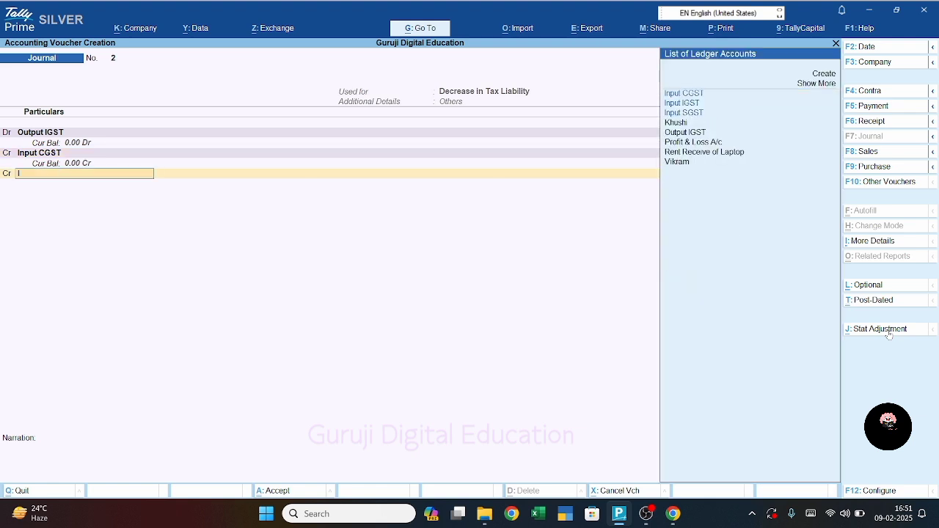
{"action": "key", "text": "Down"}
{"action": "key", "text": "Down"}
{"action": "key", "text": "Return"}
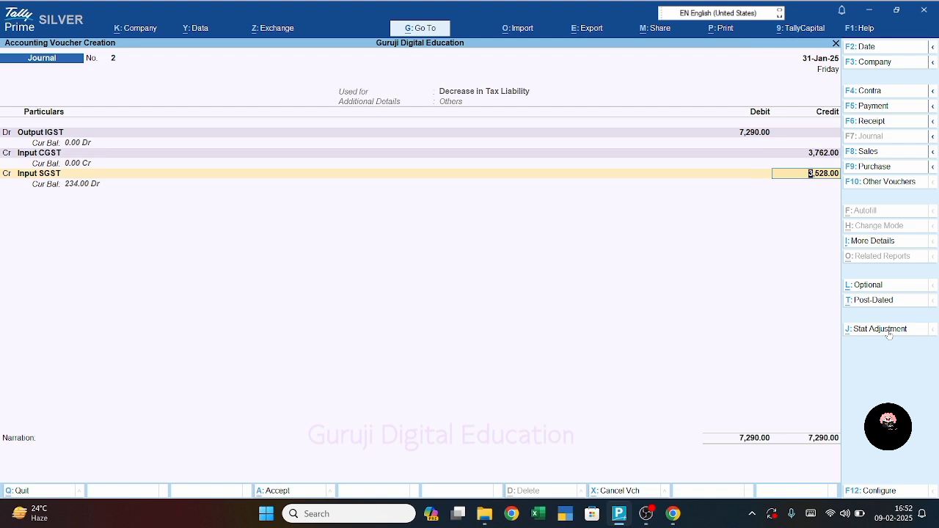
{"action": "key", "text": "Return"}
{"action": "key", "text": "Return"}
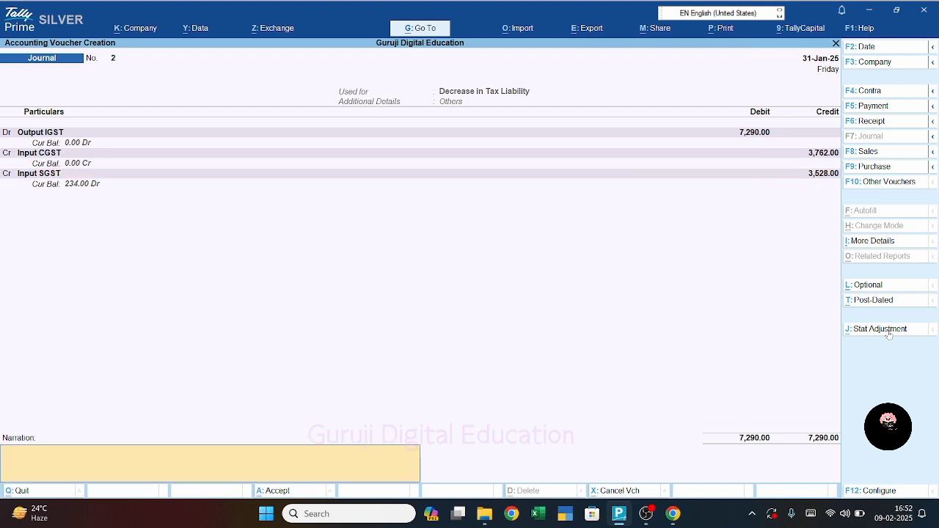
{"action": "key", "text": "Return"}
{"action": "key", "text": "Return"}
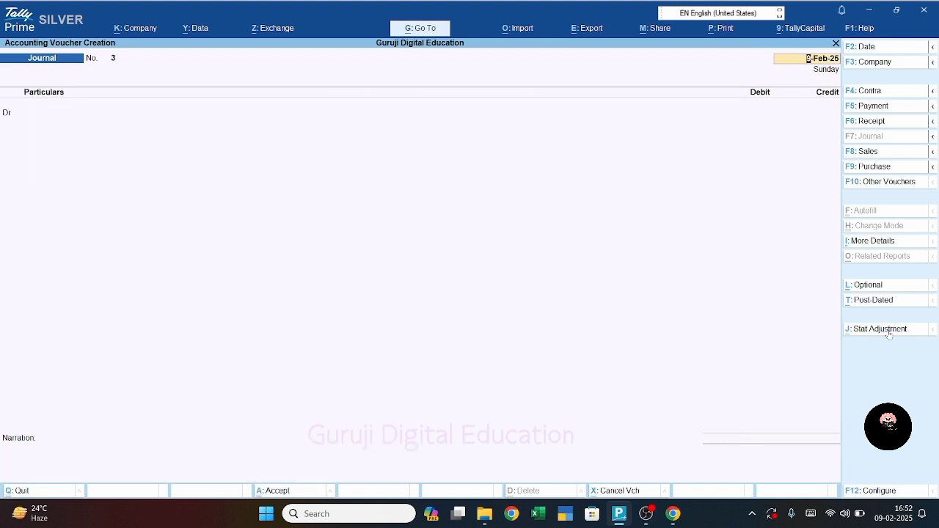